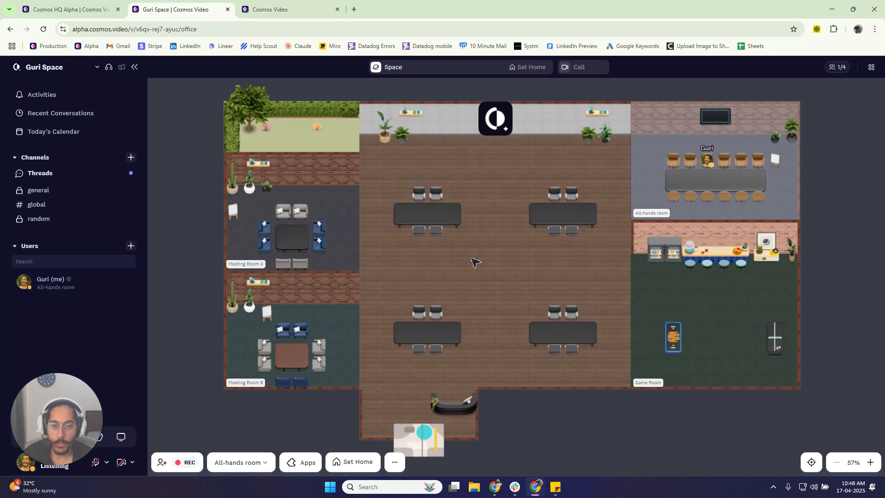
- Open the space's floor plan options and switch to the custom floor plan editor
click(57, 72)
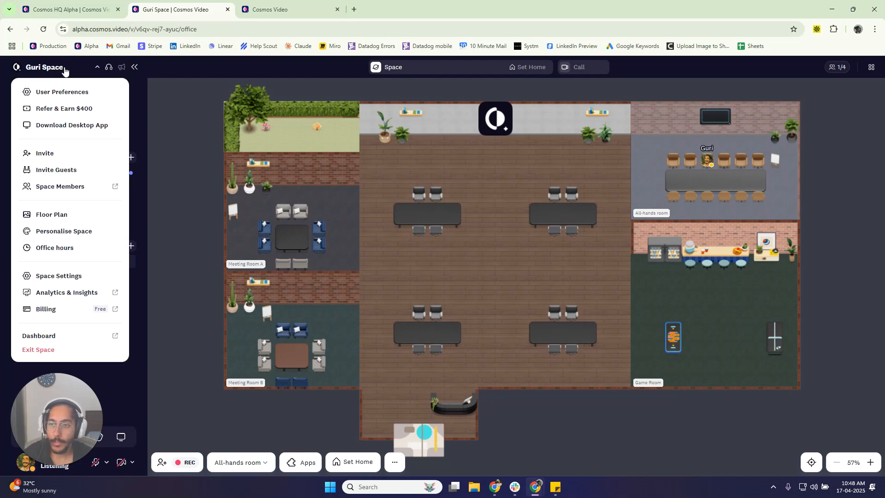
click(73, 217)
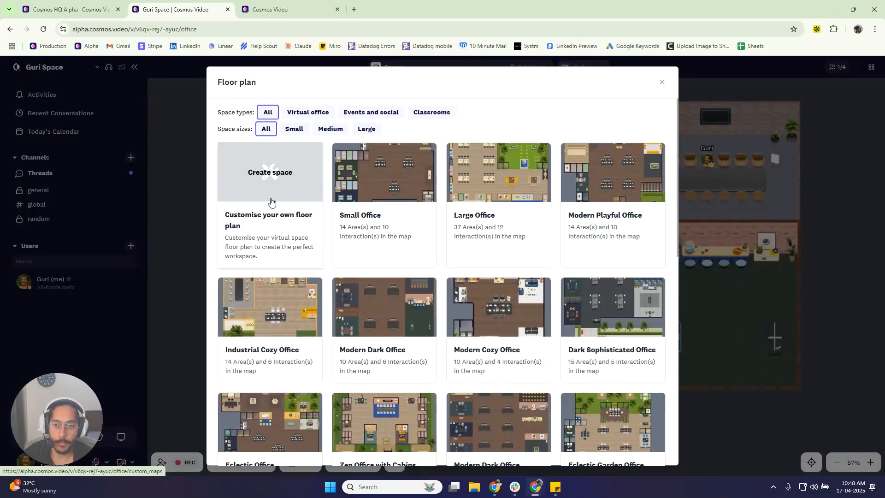
click(299, 6)
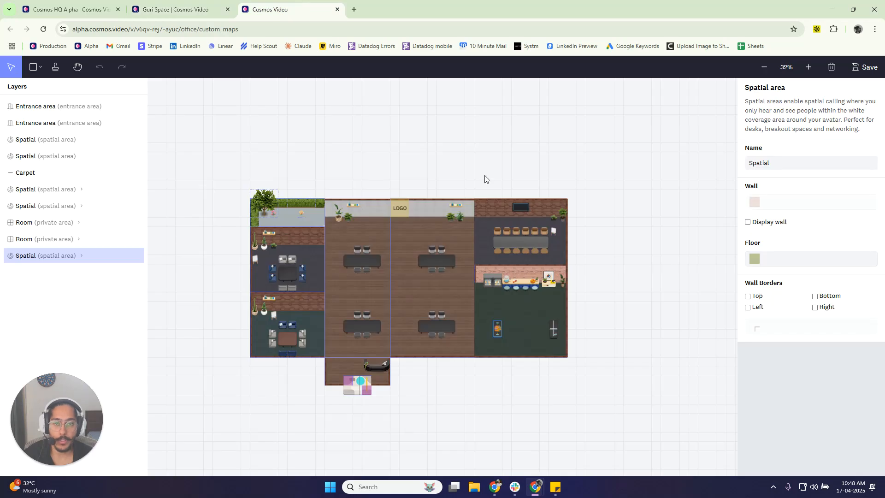
scroll(479, 156, down, 1)
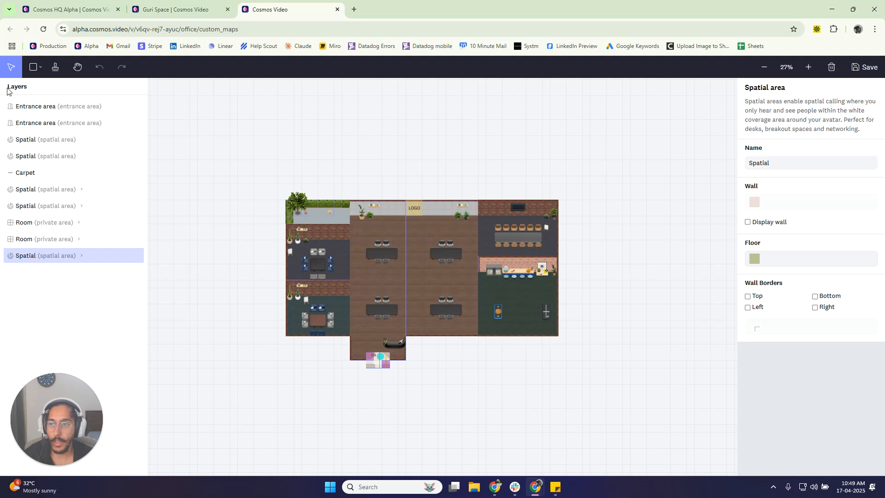
drag(7, 88, 33, 90)
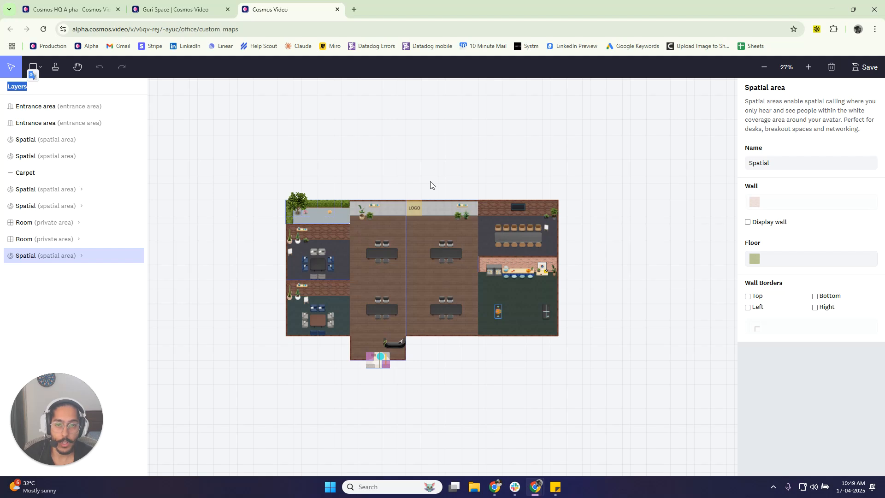
key(space)
drag(435, 179, 414, 132)
scroll(378, 197, up, 3)
key(space)
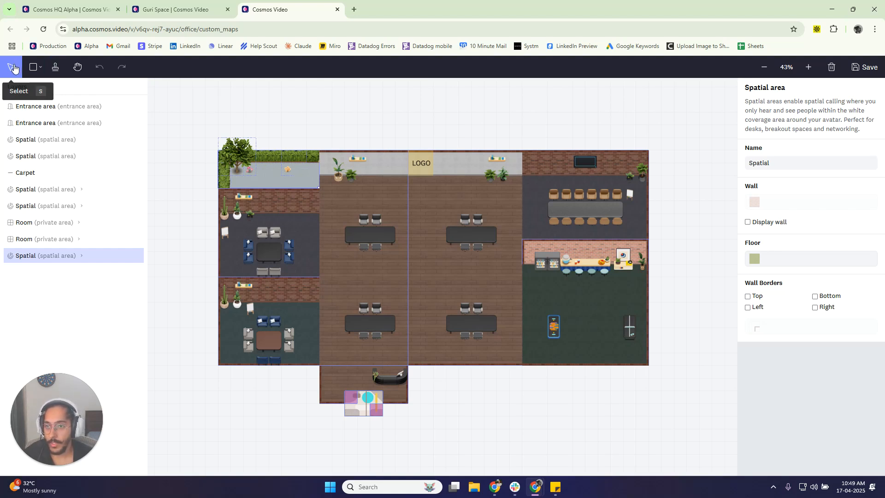
- Select the meeting room directly below the garden area and expand its list of contained objects
scroll(194, 152, up, 5)
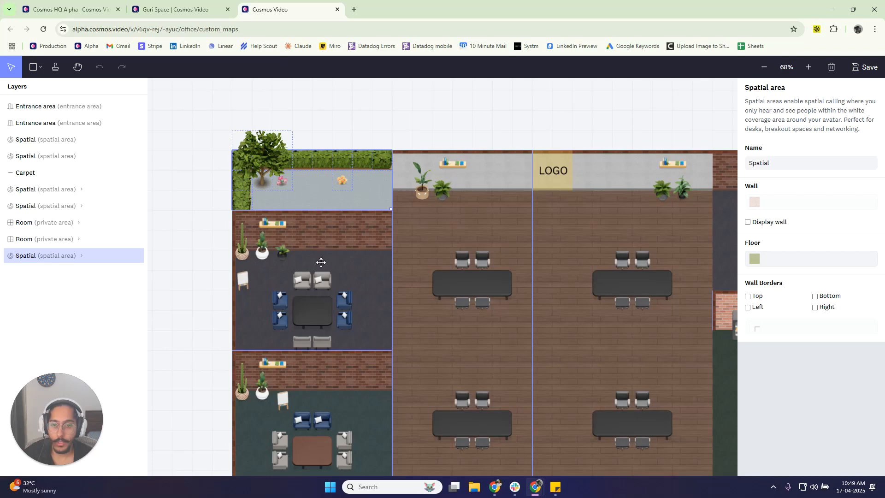
click(320, 247)
mouse_move(313, 189)
mouse_down()
mouse_move(310, 150)
mouse_move(328, 190)
mouse_up()
drag(405, 139, 398, 109)
click(314, 231)
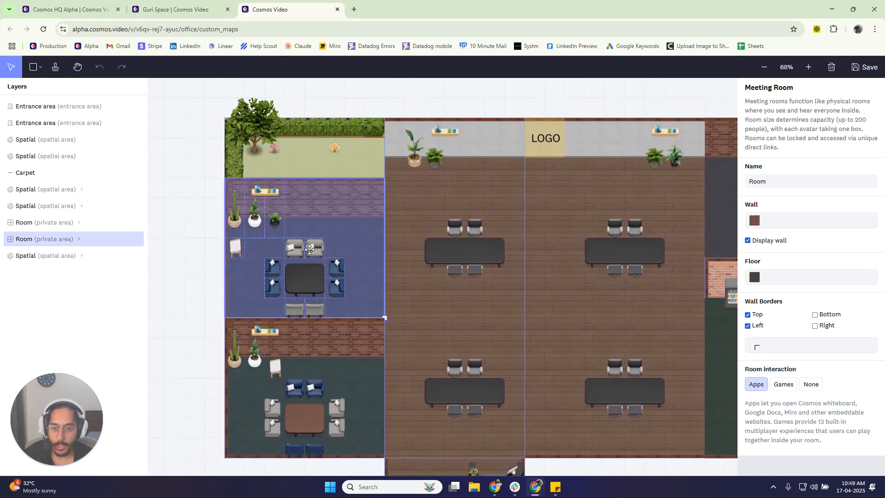
click(309, 250)
click(296, 249)
click(347, 243)
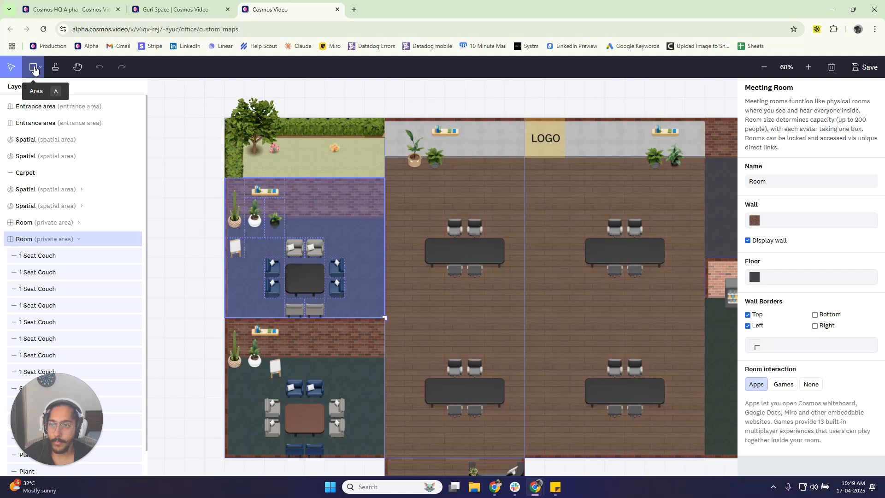
- Review the available area types and browse the object library's categories, from tables and seats through plants, pantry and game tables
click(40, 68)
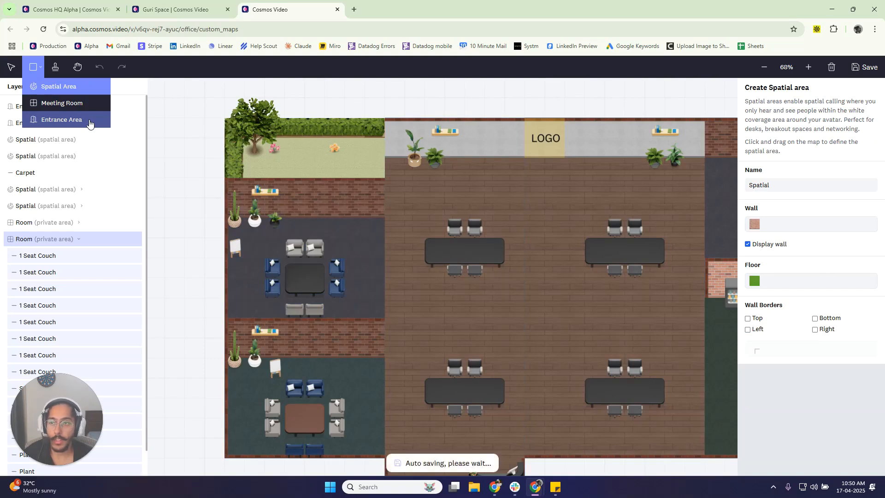
click(56, 69)
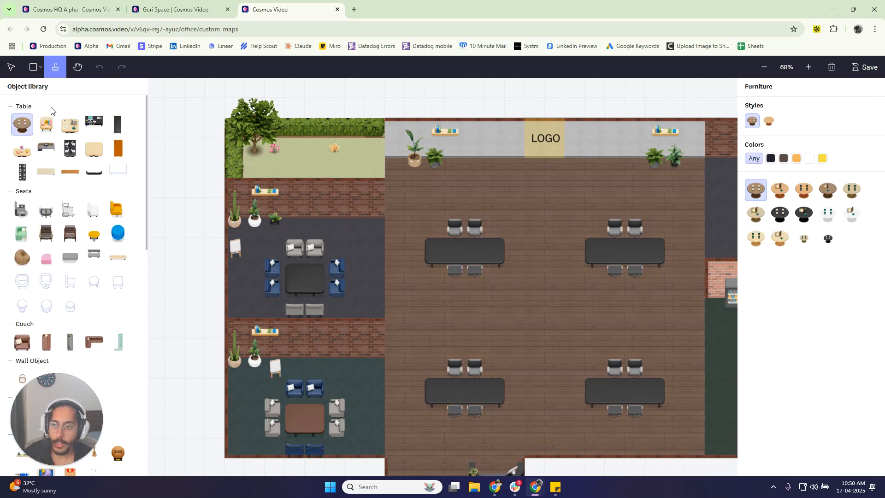
drag(15, 106, 26, 106)
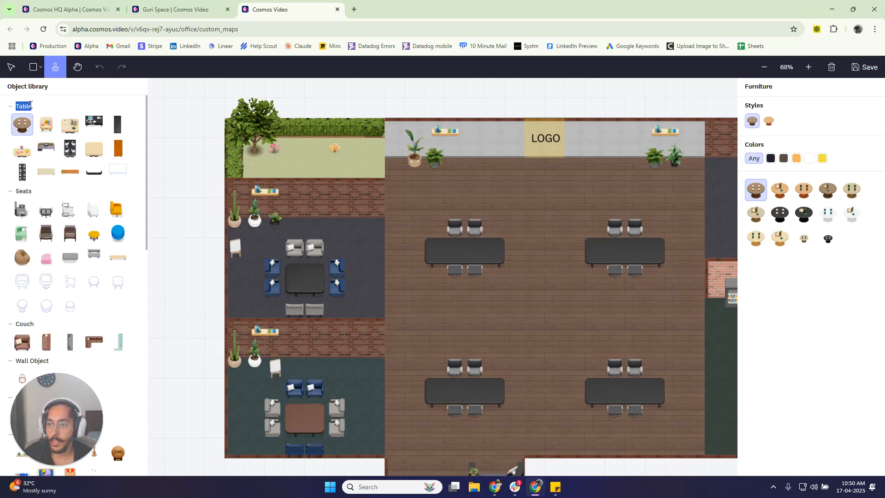
scroll(86, 221, down, 3)
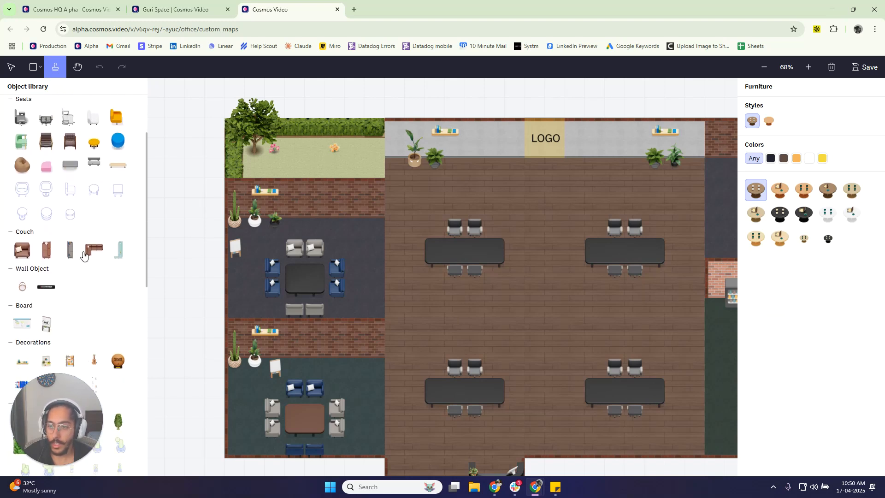
scroll(78, 270, down, 1)
scroll(94, 340, down, 1)
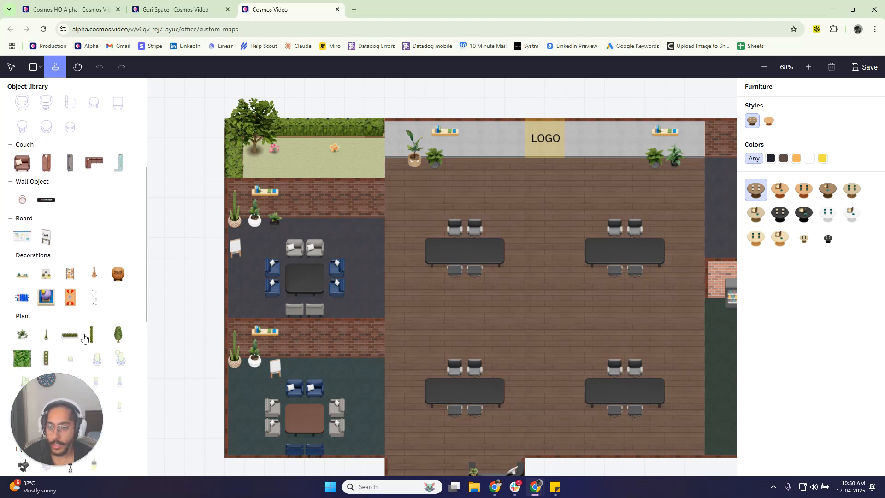
scroll(64, 236, down, 2)
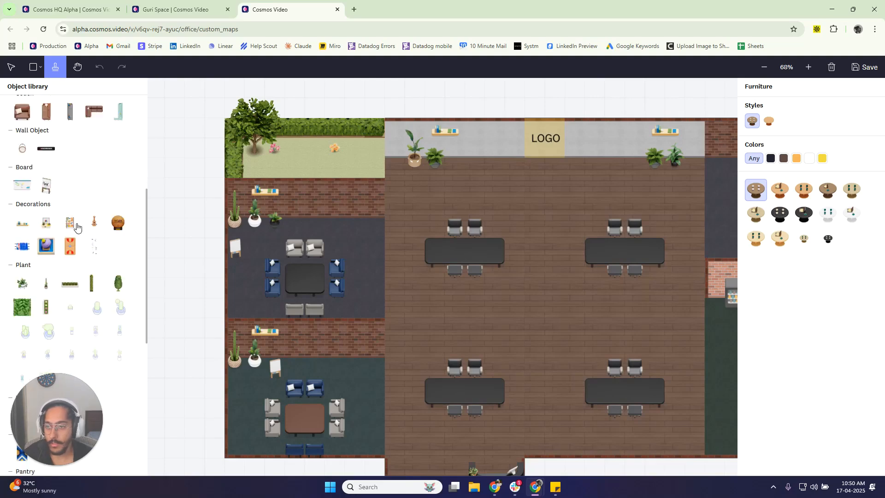
scroll(71, 258, down, 2)
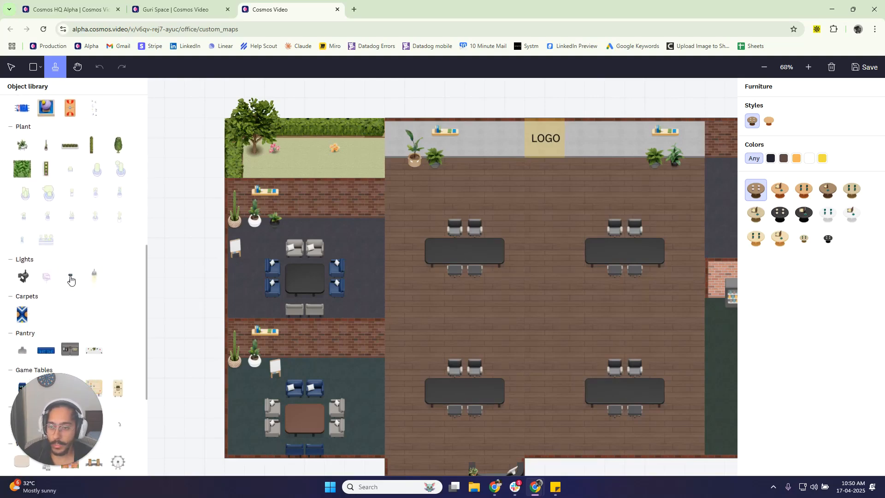
scroll(71, 277, down, 2)
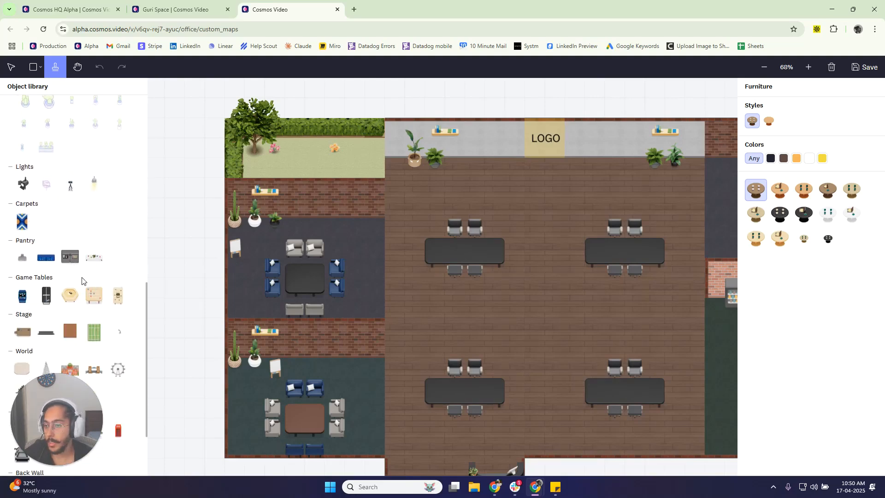
scroll(83, 281, down, 2)
scroll(86, 287, up, 8)
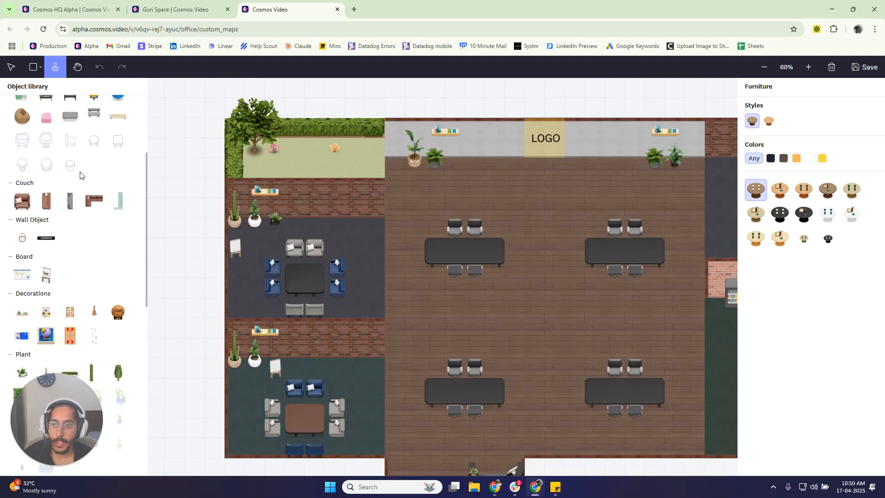
- Bring the whole floor plan into view with the Hand tool and list the available area types
click(80, 67)
drag(522, 257, 447, 213)
scroll(461, 209, down, 5)
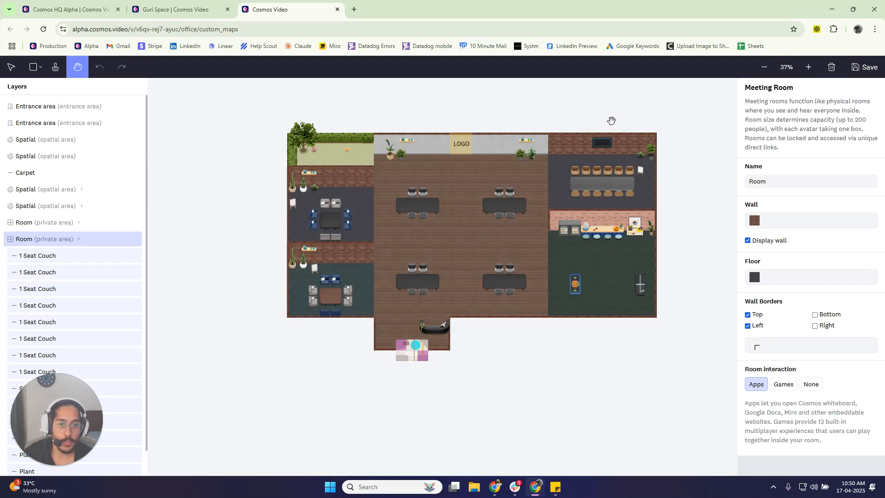
drag(608, 118, 564, 148)
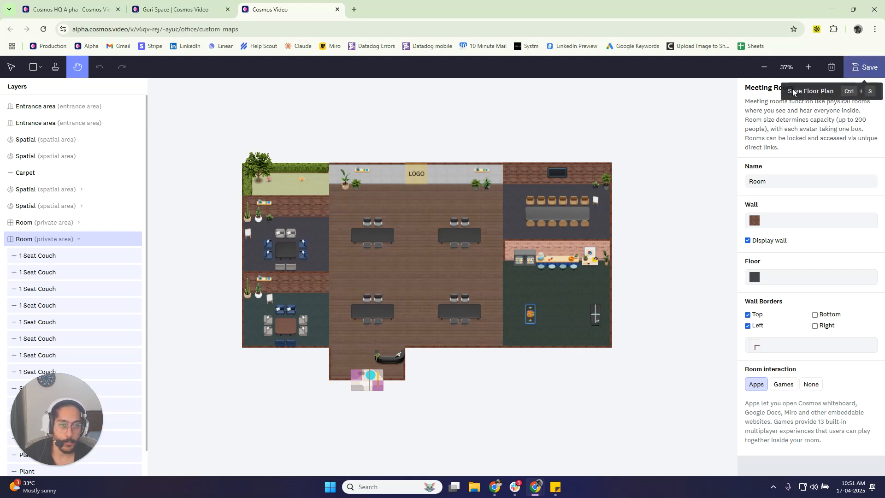
drag(403, 134, 430, 123)
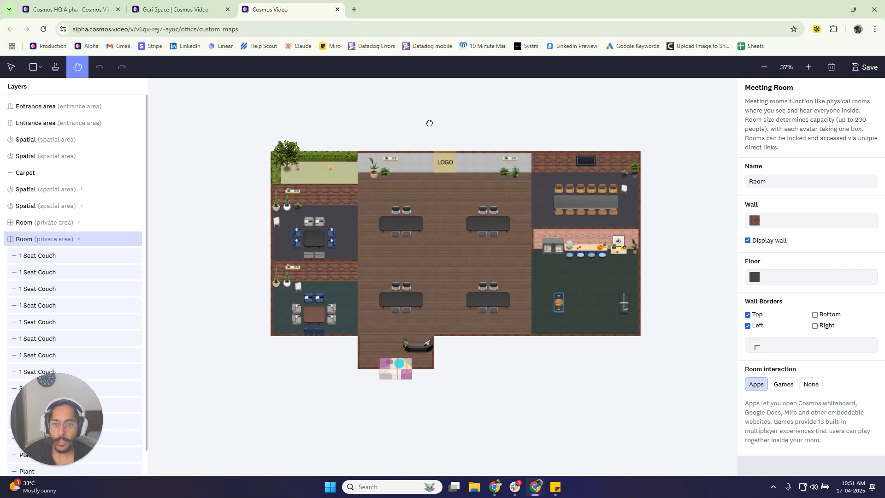
click(41, 68)
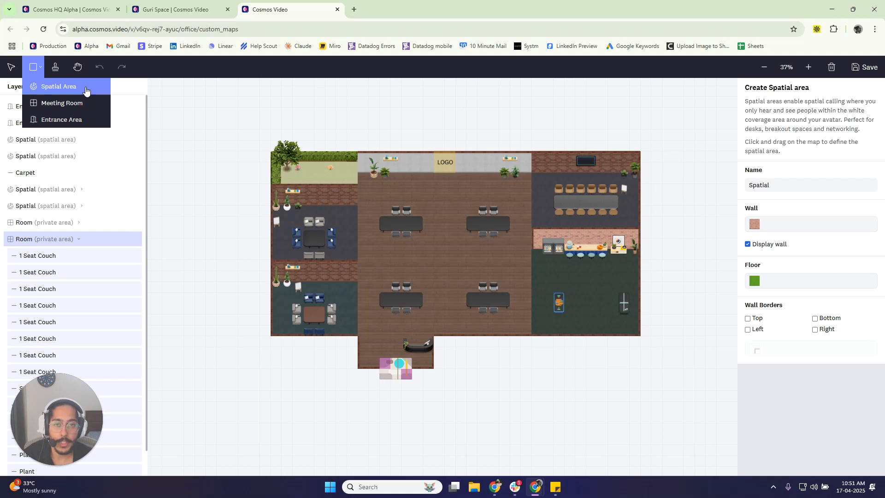
- Return to the live office space, dismiss the floor plan dialog and place the avatar on the open wooden floor
click(199, 2)
click(658, 83)
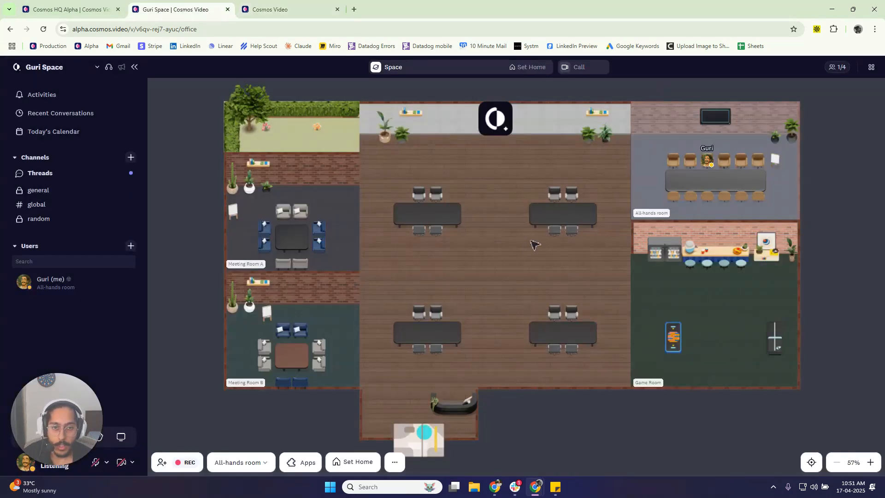
click(504, 248)
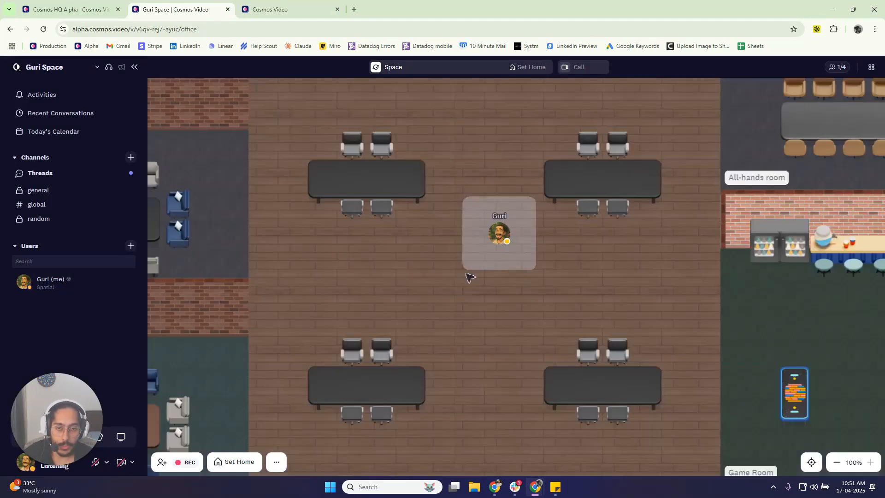
- Walk the avatar around the open floor between the four desks to demonstrate the spatial area
key(Down)
key(Down)
key(Left)
key(Left)
key(Left)
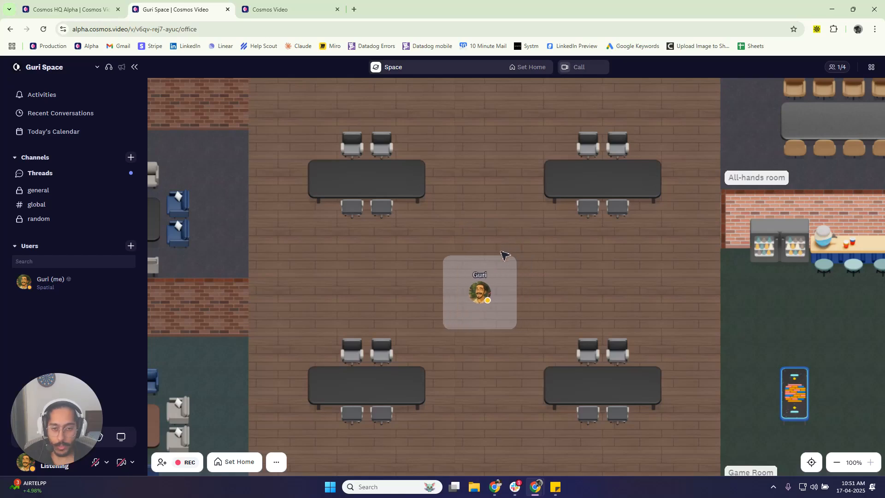
key(Right)
key(Right)
key(Right)
key(Right)
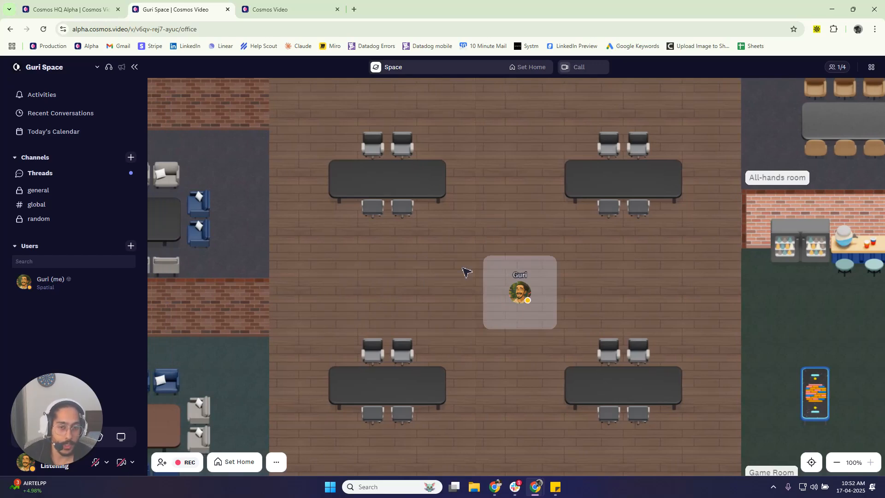
key(Left)
key(Left)
key(Left)
key(Right)
key(Up)
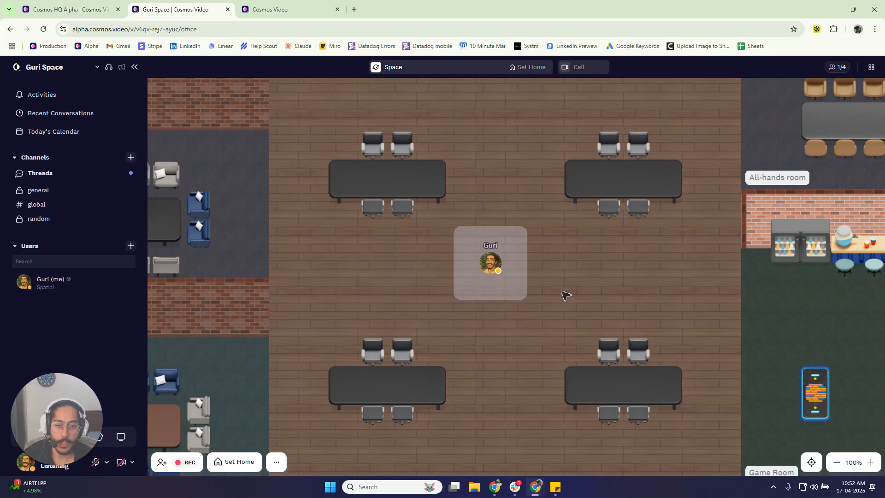
key(Up)
- Move the avatar into the All-hands room, try different chairs and finish in the room's lower-right corner
click(277, 9)
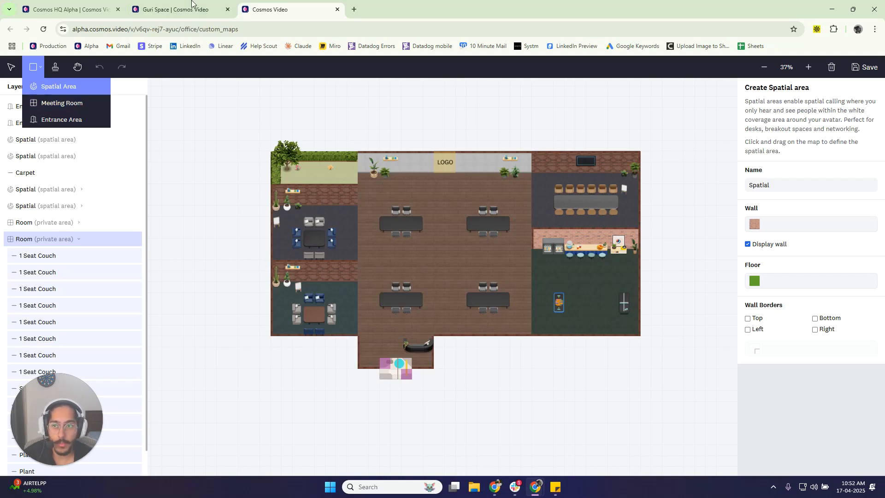
click(199, 13)
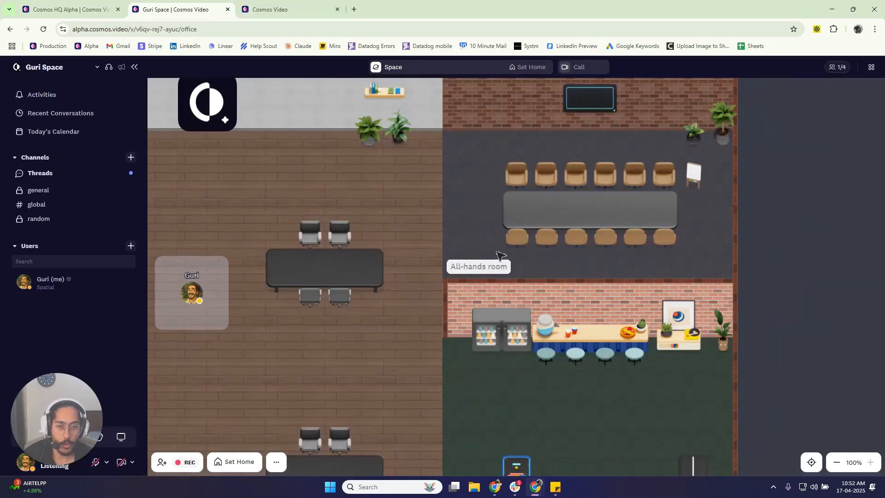
click(584, 181)
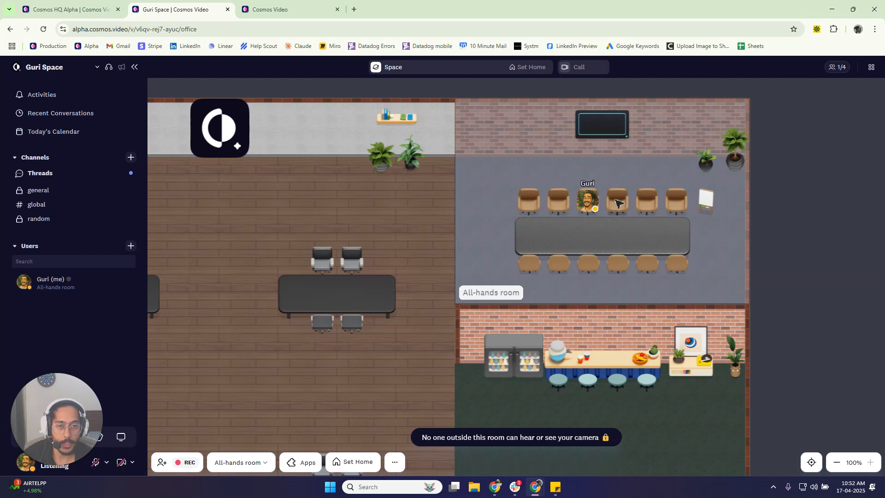
click(677, 211)
click(518, 202)
click(721, 282)
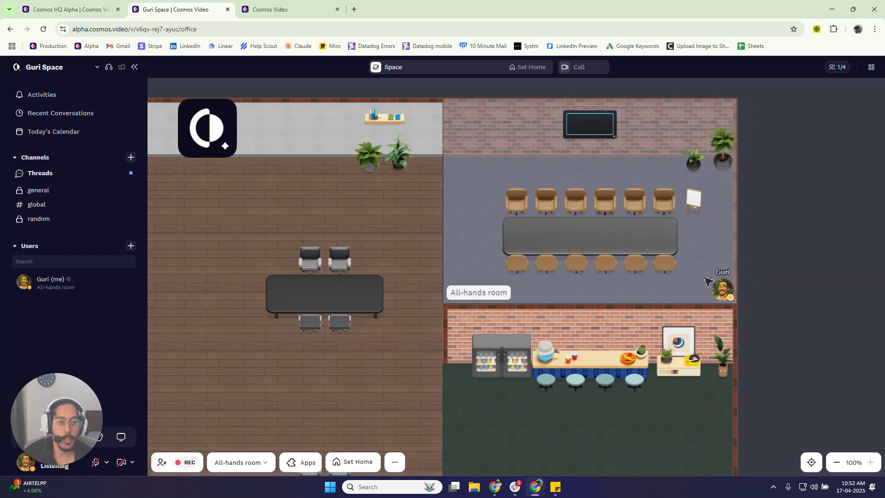
- Return to the floor plan editor, leave spatial area creation and switch to the Select tool to view the meeting room's objects
click(272, 10)
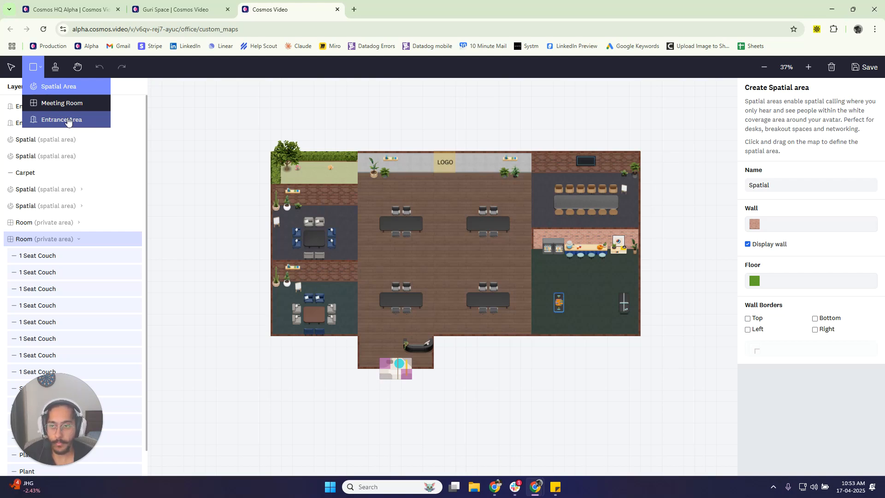
click(133, 91)
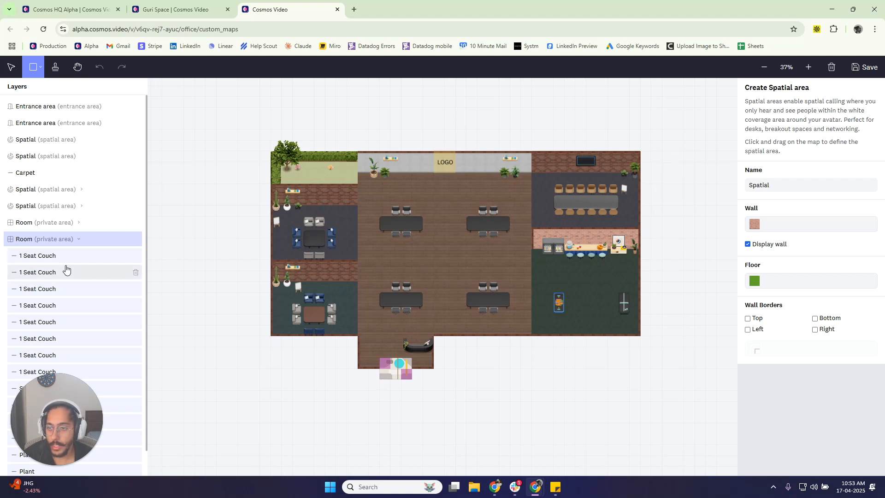
scroll(85, 300, down, 1)
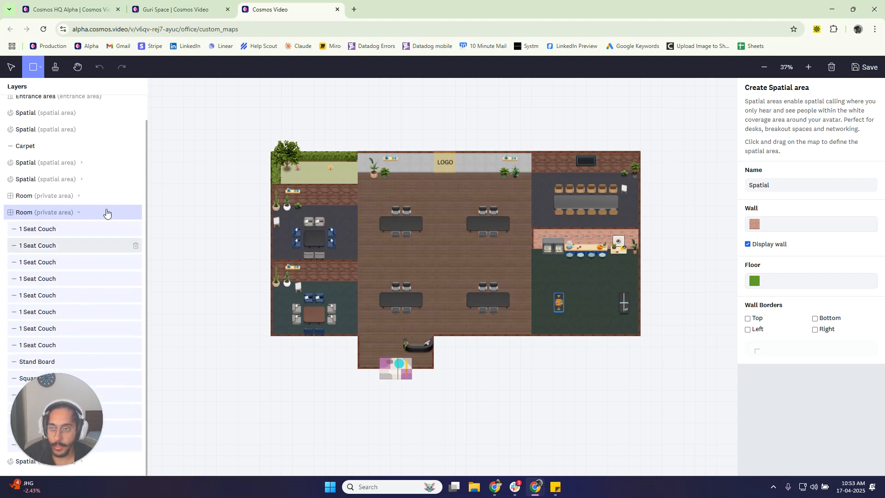
click(11, 66)
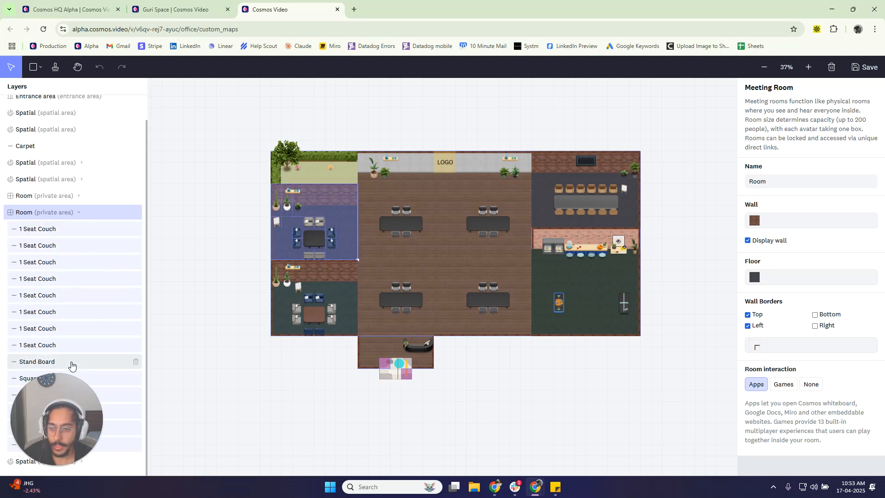
- Collapse the blue-tinted room's object list in the layers and rename the room as Meeting Room
click(79, 212)
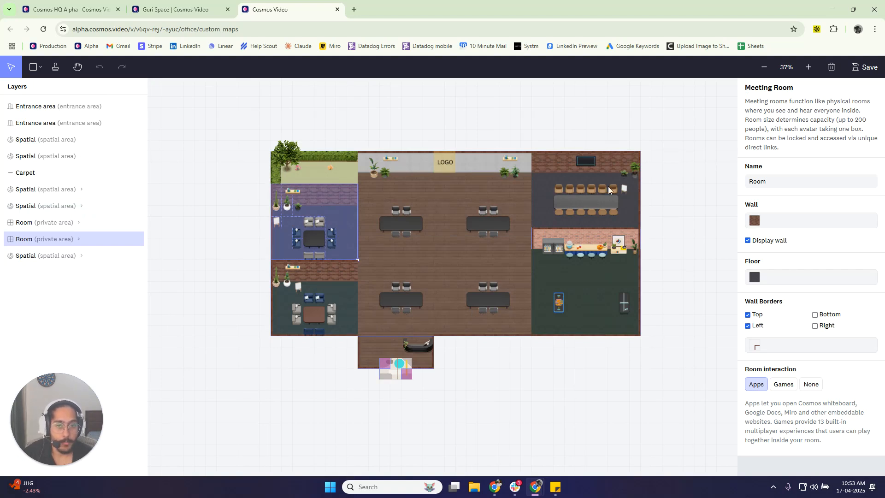
scroll(320, 206, up, 5)
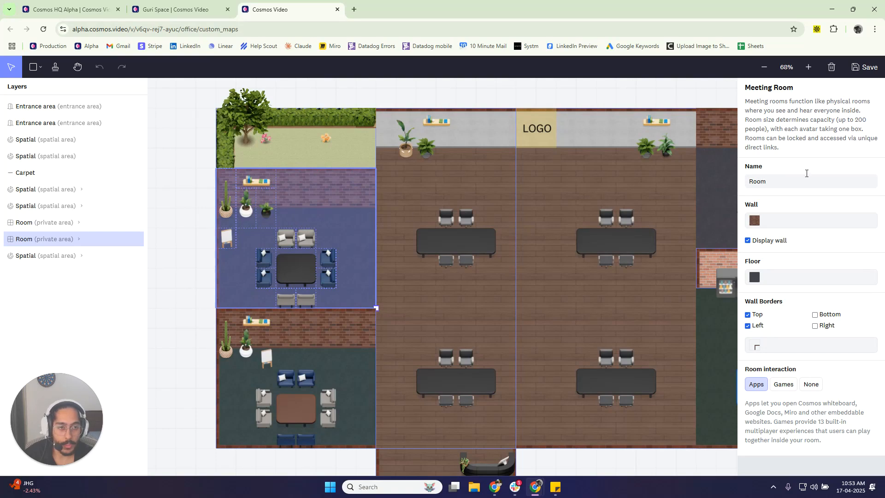
click(771, 184)
key(ctrl+a)
text(M)
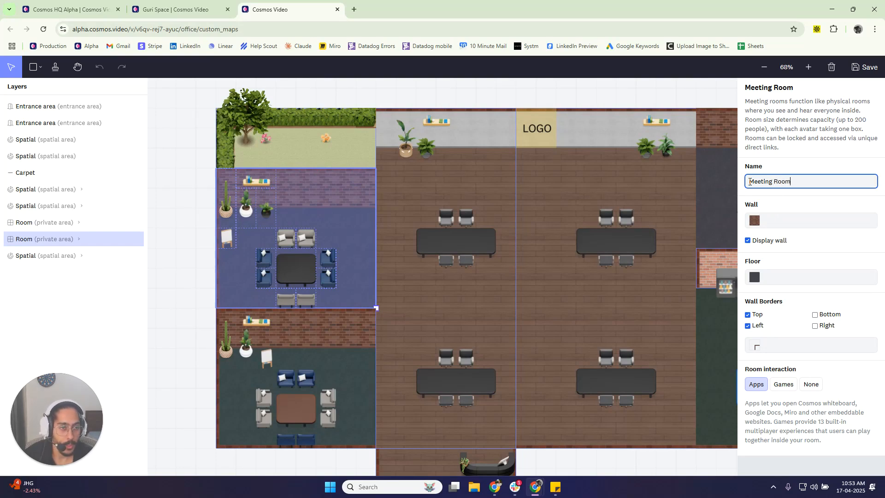
- Give the Meeting Room a black panelled wall and toggle the wall display off and back on
click(755, 223)
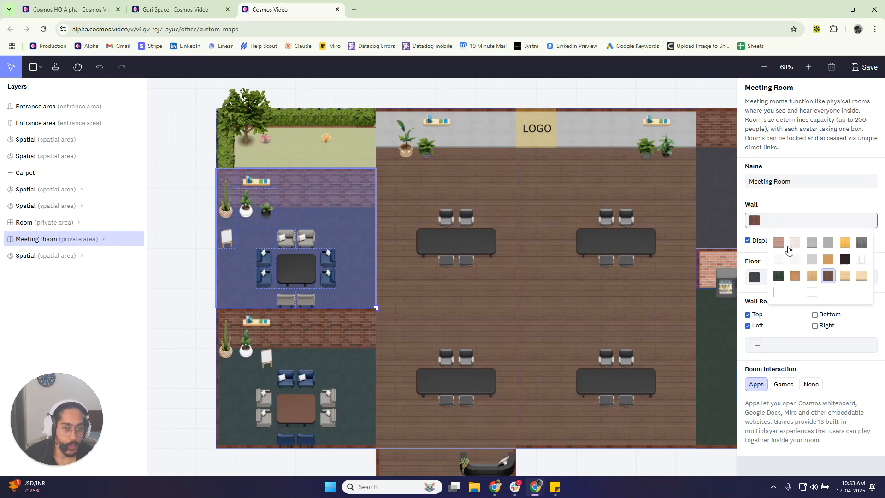
click(843, 260)
click(794, 220)
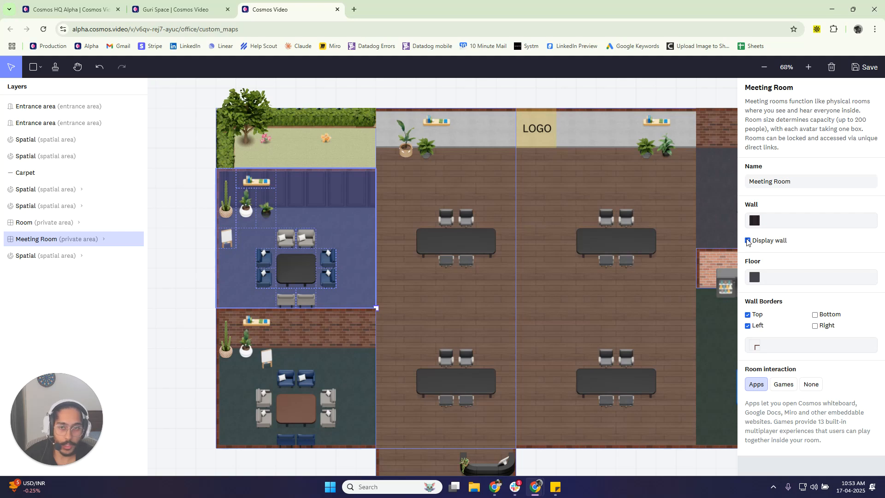
click(748, 241)
click(748, 241)
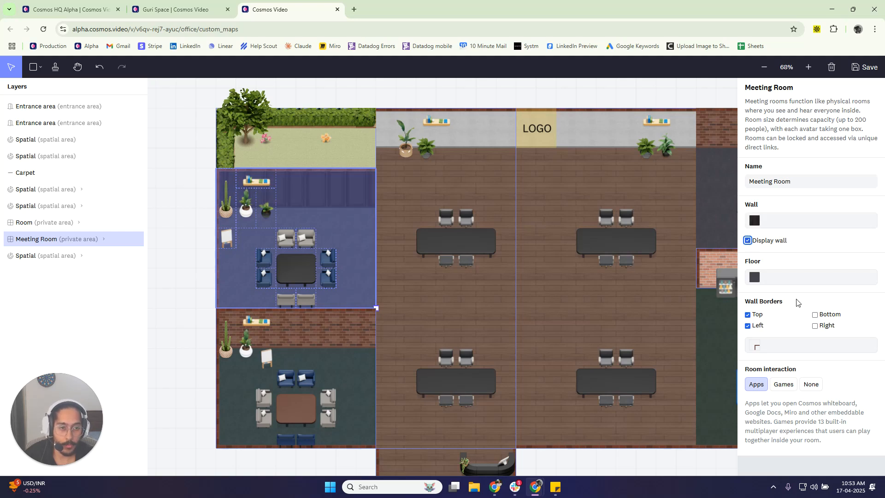
- Apply a brown wooden floor to the Meeting Room and limit its wall borders to the bottom and right sides in blue
click(754, 277)
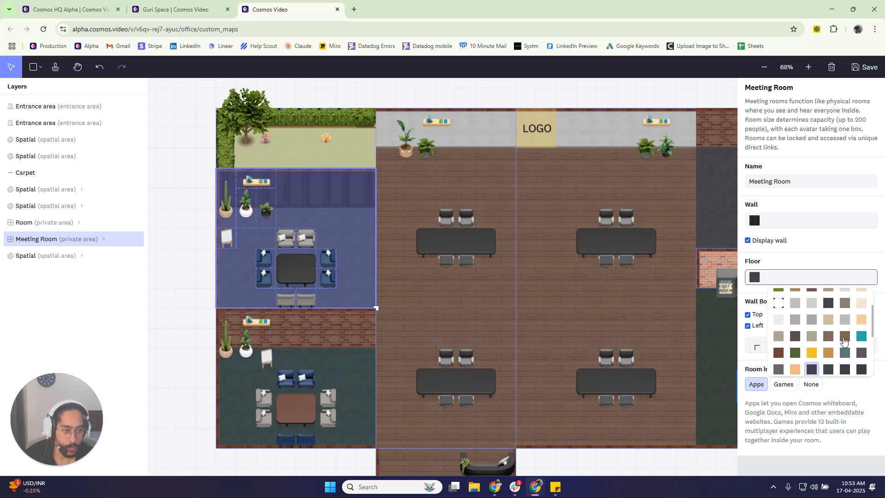
click(829, 332)
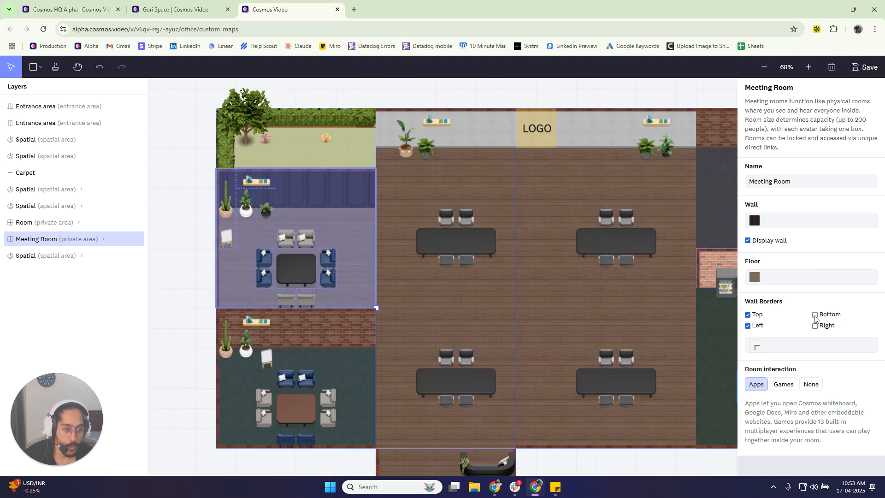
click(815, 315)
click(815, 326)
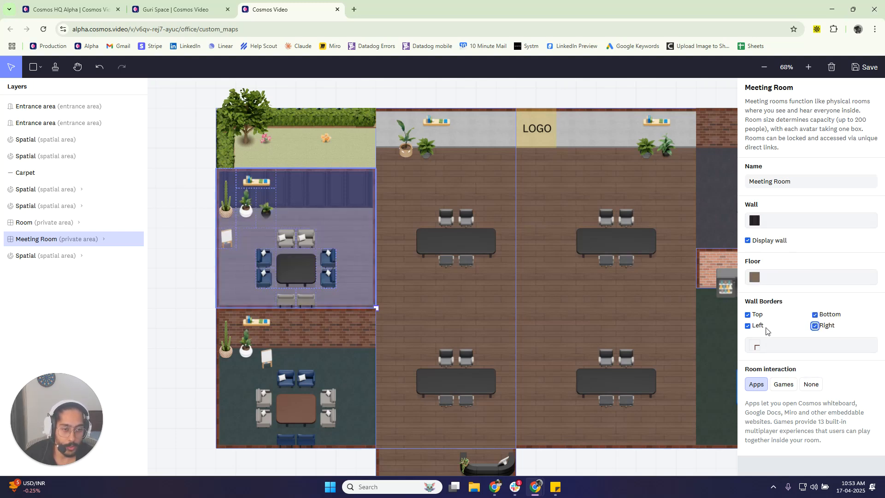
click(749, 326)
click(748, 316)
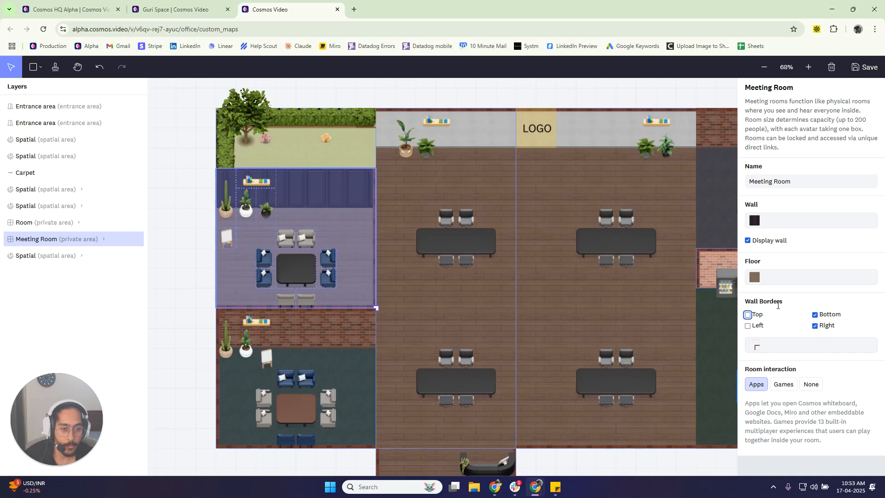
click(800, 346)
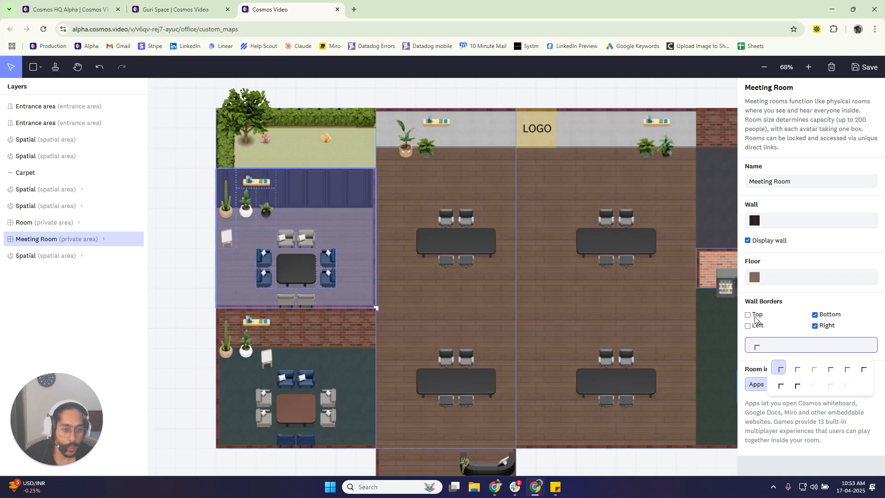
click(804, 301)
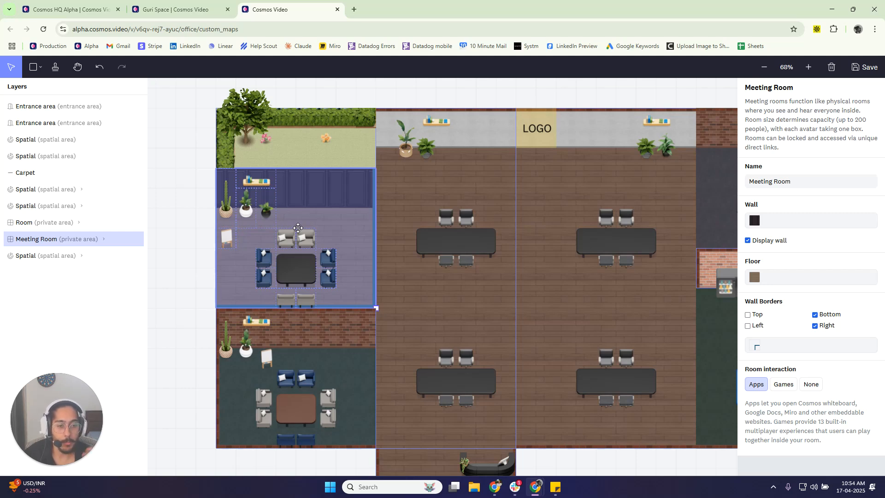
- Switch to the live office, move the avatar within the All-hands room and view the room's Apps screen before closing it
click(172, 9)
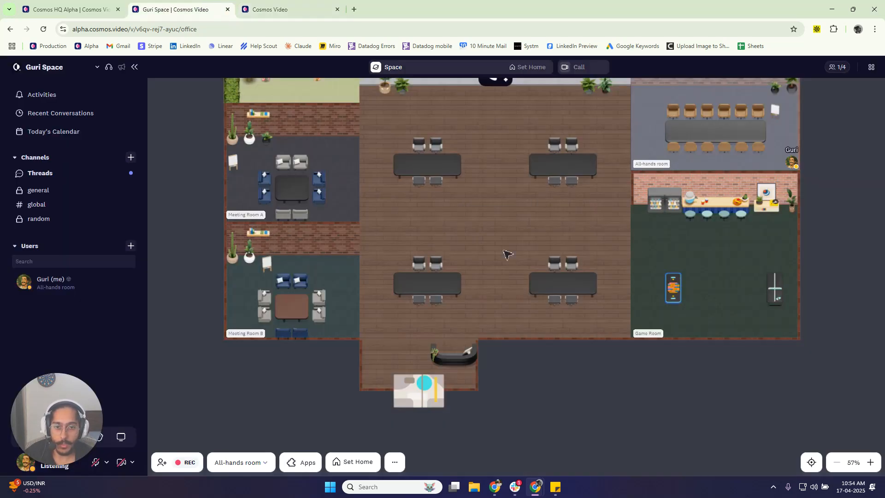
click(741, 188)
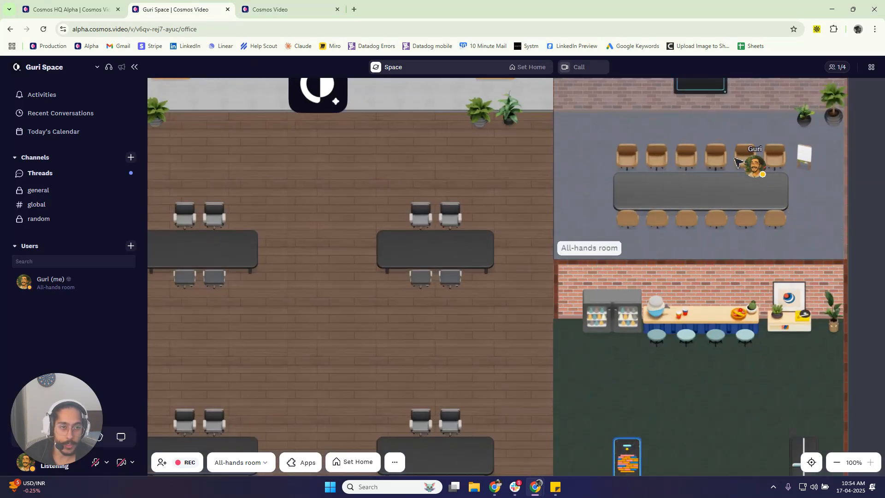
click(302, 462)
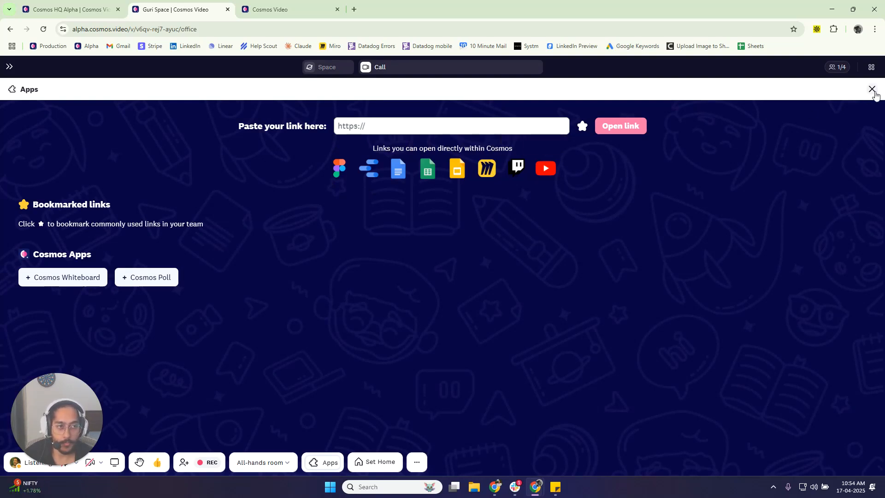
click(873, 89)
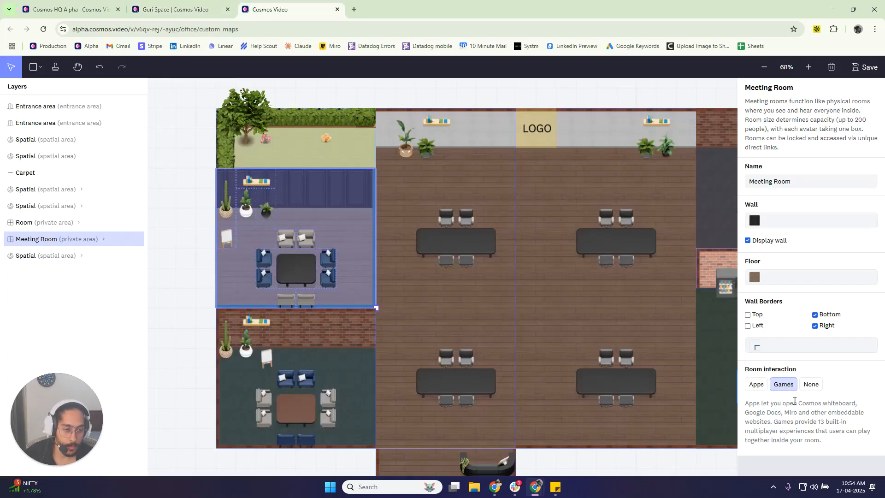
- Return to the live office, move the avatar into the Game Room and browse the available multiplayer games
click(175, 9)
click(575, 302)
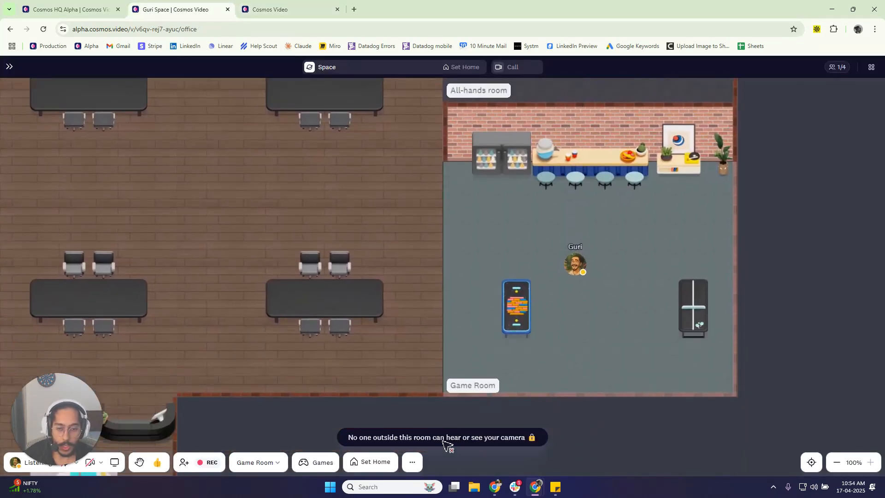
click(316, 462)
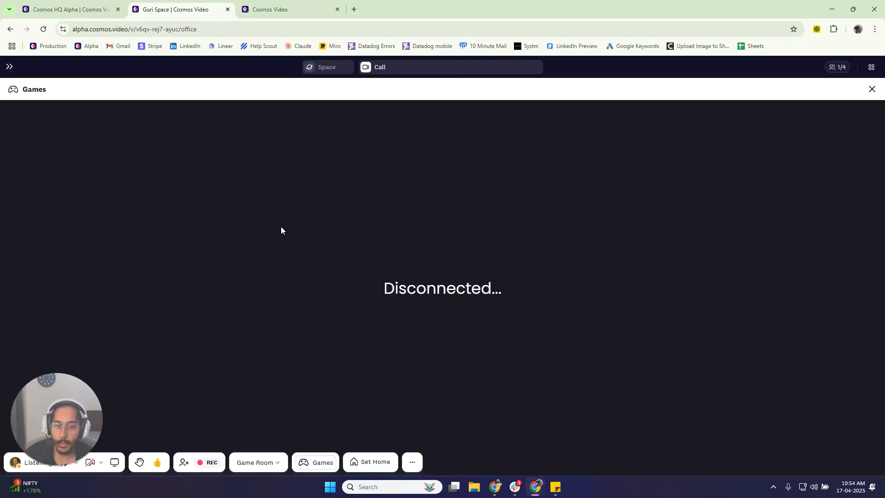
scroll(216, 194, down, 5)
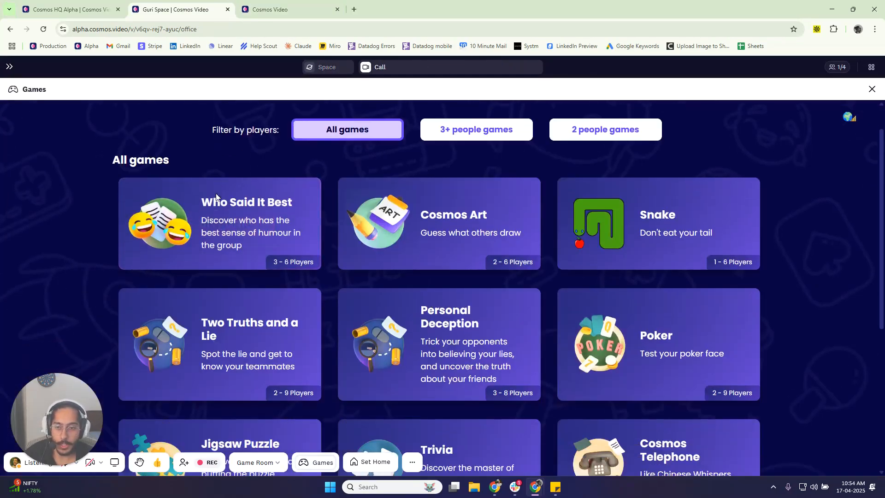
scroll(258, 255, up, 5)
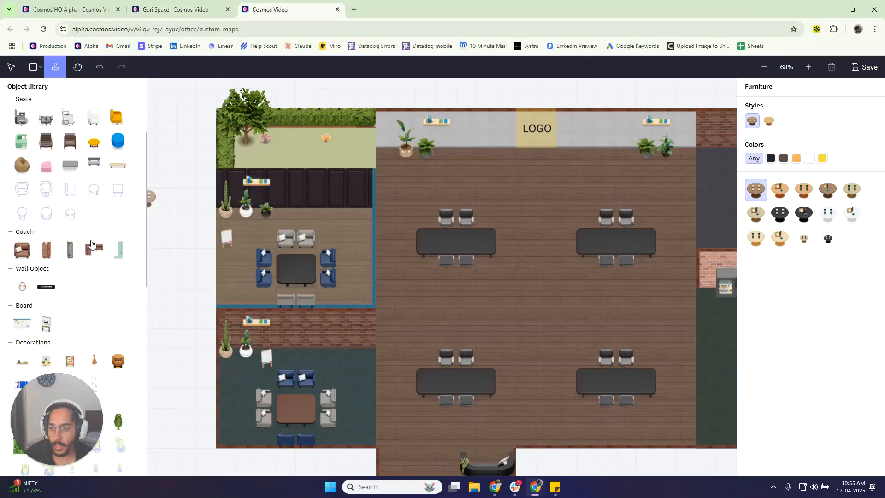
scroll(91, 244, down, 1)
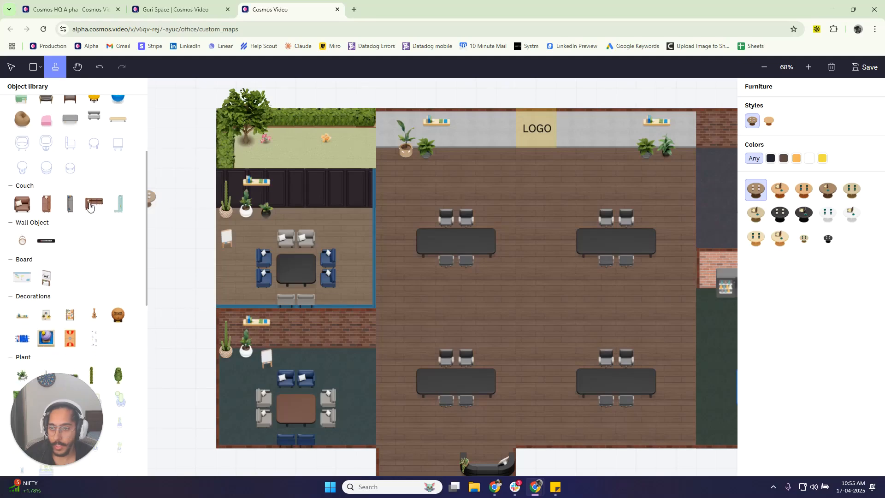
- Choose the L-shaped corner couch from the object library in dark blue with the upward rotation
click(94, 203)
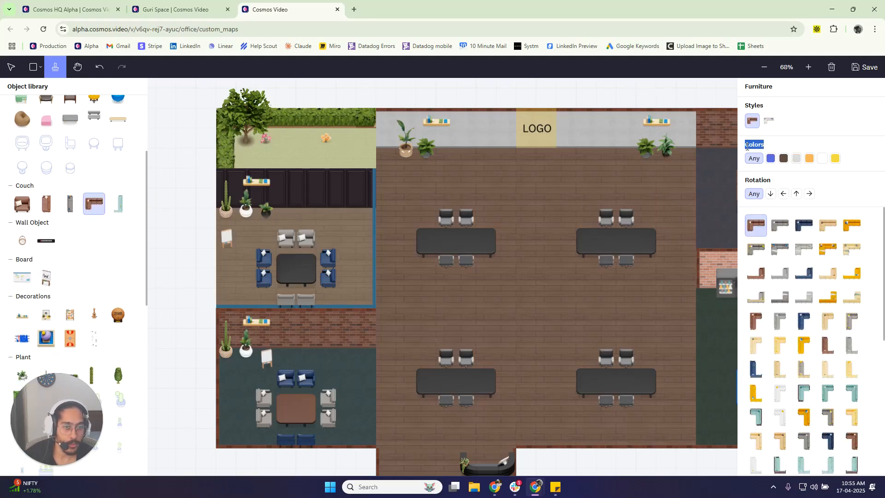
click(796, 194)
click(804, 225)
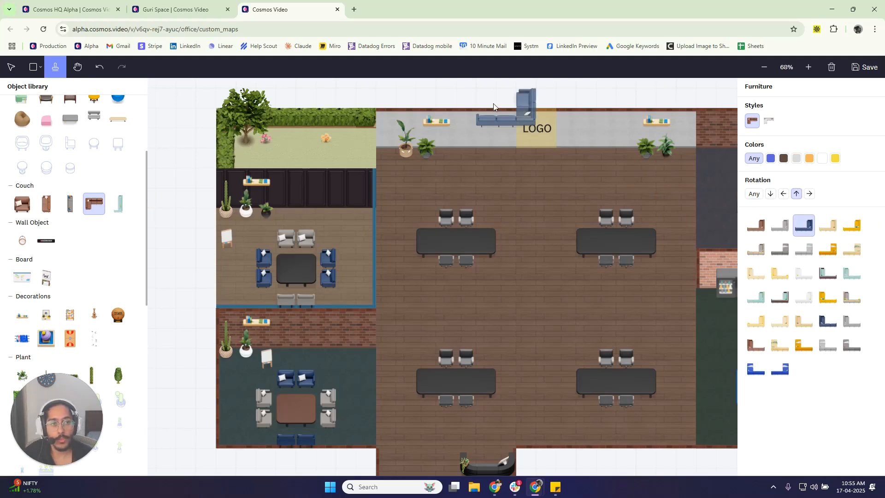